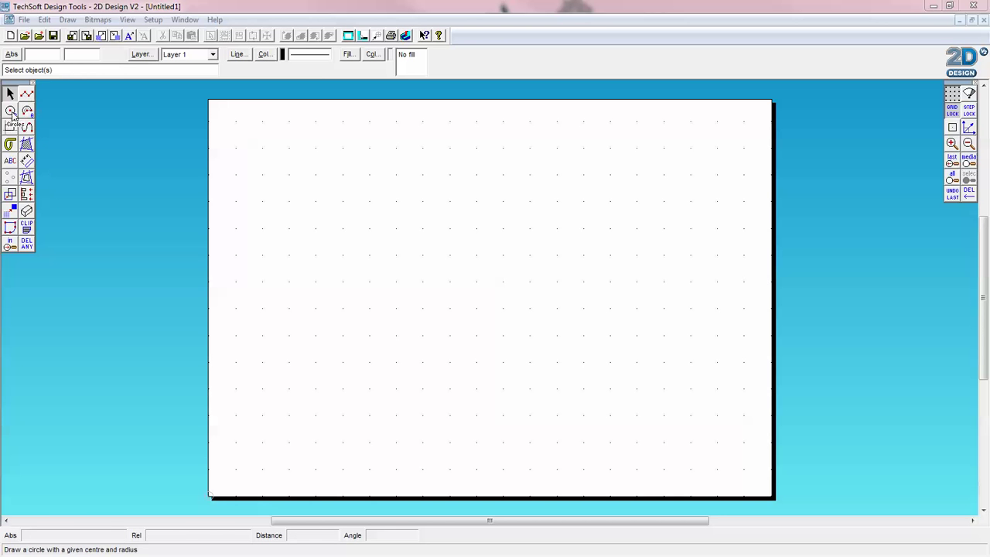
# Step: Draw a zigzag of connected lines about 50 mm wide and 10 mm high near the page's upper left, ending with a 10 mm vertical segment
pyautogui.click(30, 95)
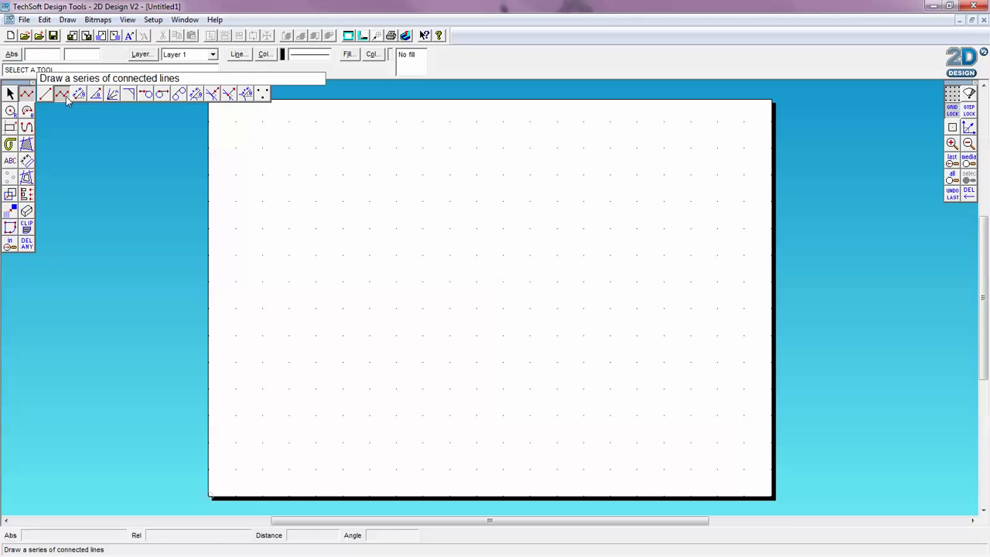
pyautogui.click(67, 96)
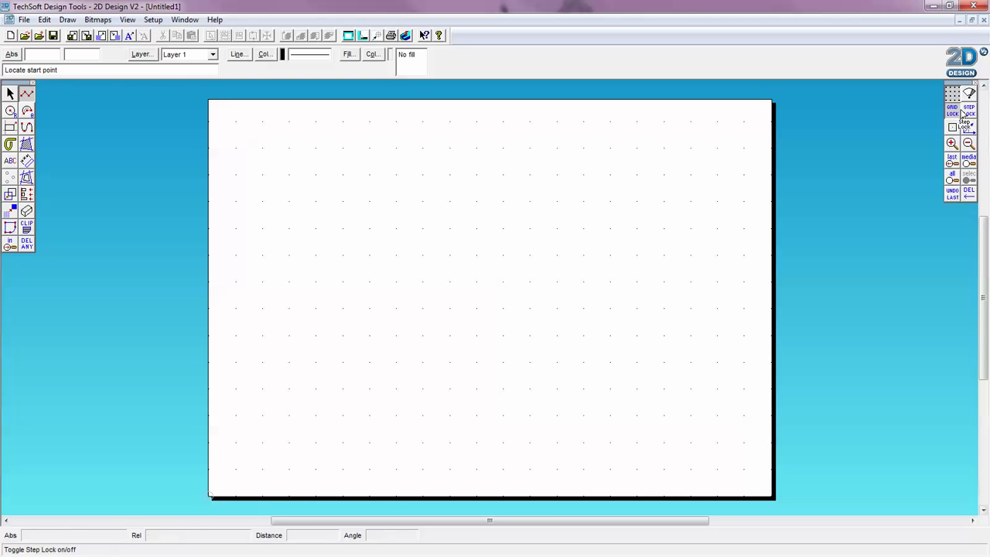
pyautogui.click(263, 174)
pyautogui.click(289, 201)
pyautogui.click(316, 175)
pyautogui.click(343, 201)
pyautogui.click(369, 175)
pyautogui.click(396, 201)
pyautogui.click(396, 175)
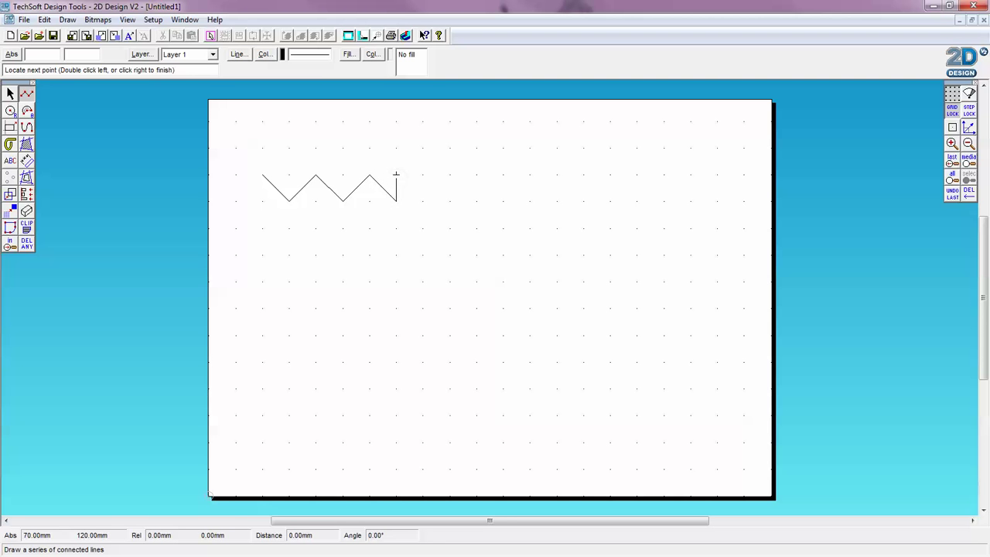
pyautogui.rightClick(396, 175)
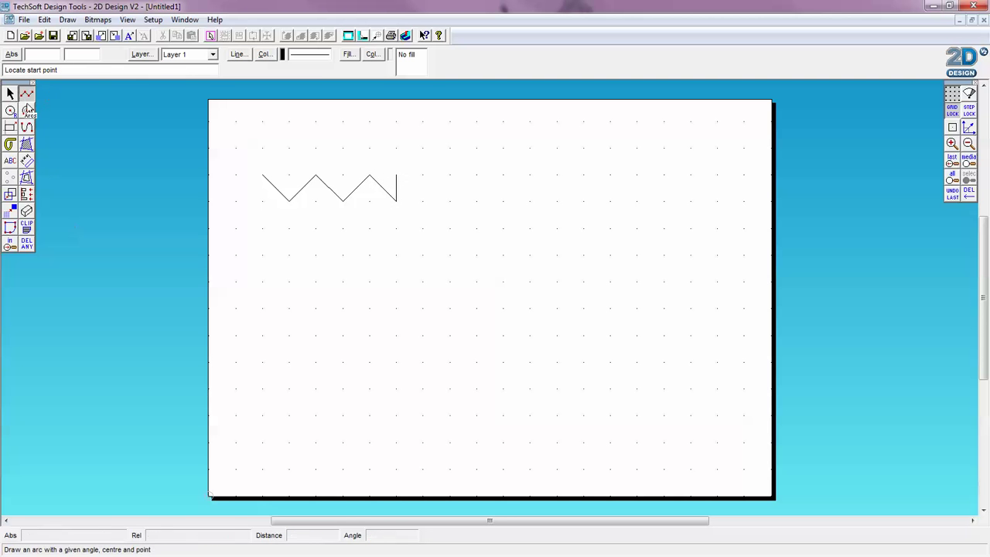
# Step: Draw a single 20 mm vertical line upward from the zigzag's last end point
pyautogui.click(26, 94)
pyautogui.click(47, 95)
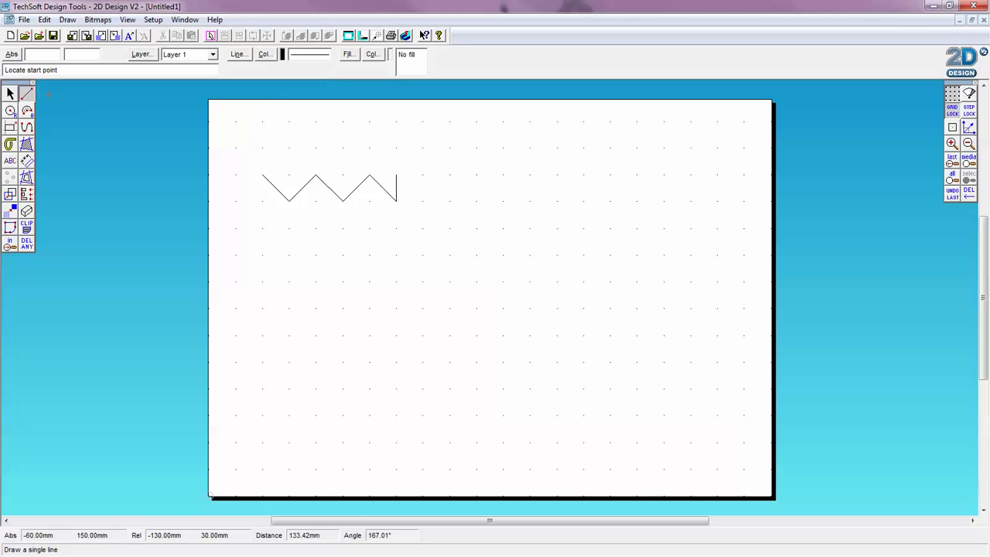
pyautogui.click(395, 173)
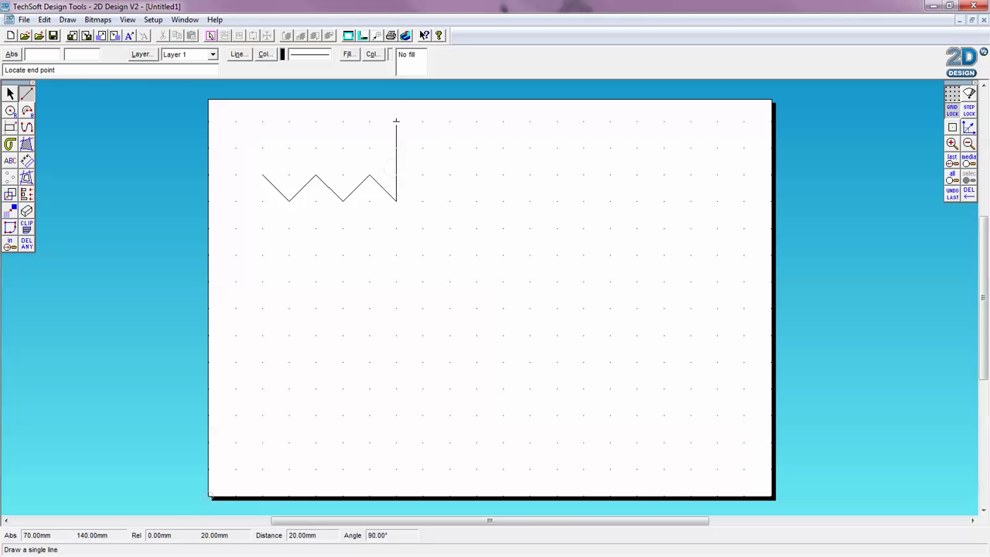
pyautogui.click(395, 121)
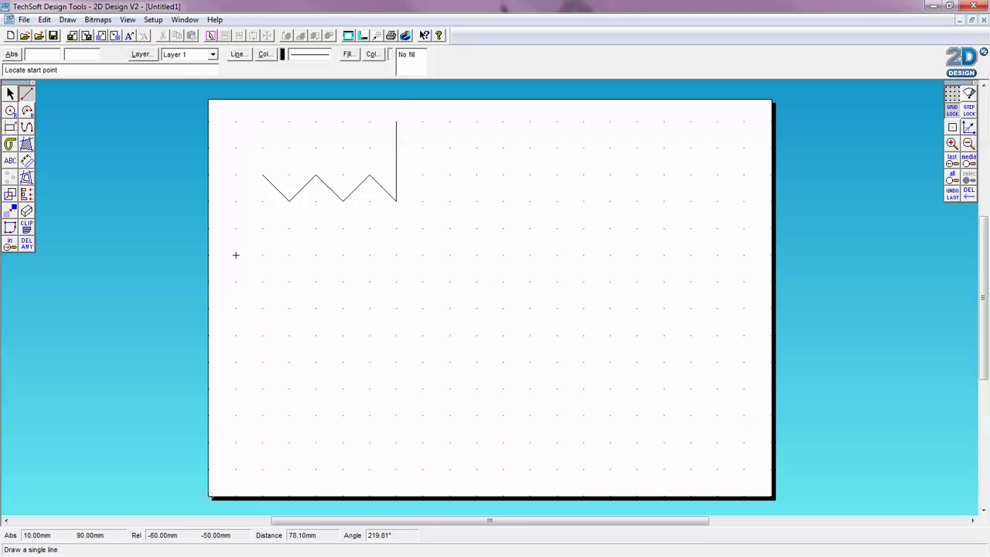
# Step: Draw two touching circles of 20 mm radius side by side, right of the vertical line and centred level with the zigzag's peaks
pyautogui.click(10, 110)
pyautogui.click(12, 113)
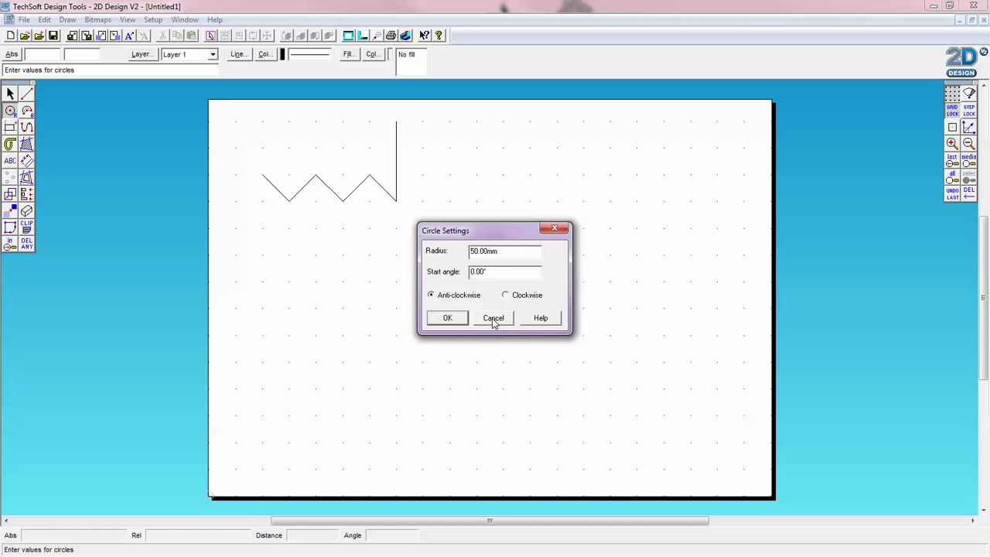
pyautogui.moveTo(474, 253); pyautogui.dragTo(479, 253)
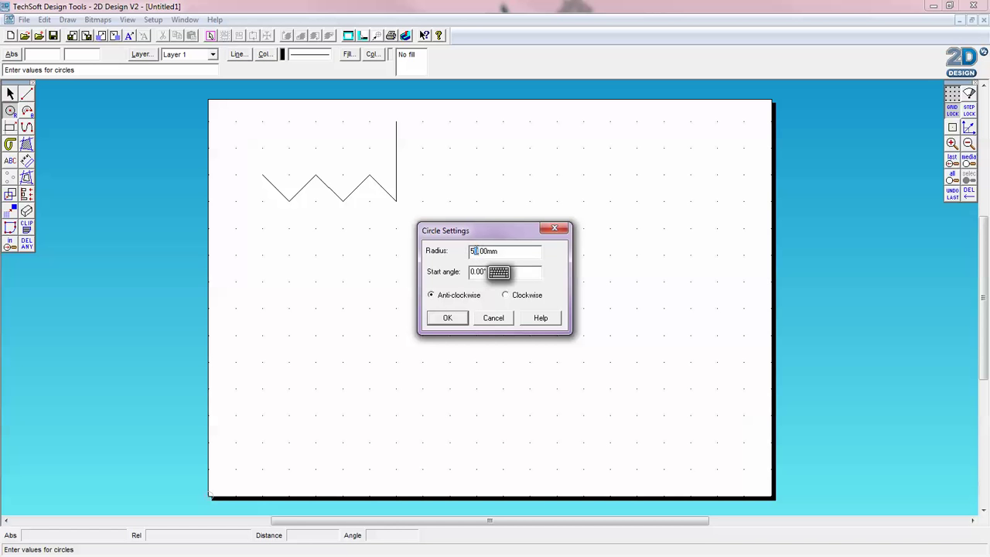
pyautogui.click(470, 252)
pyautogui.write('2')
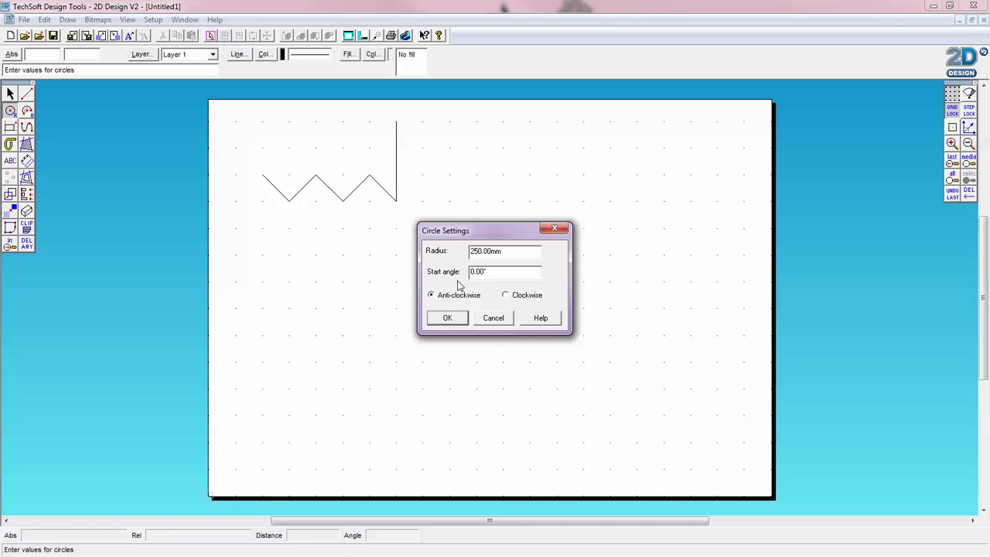
pyautogui.press('BackSpace')
pyautogui.click(459, 319)
pyautogui.click(476, 174)
pyautogui.click(583, 175)
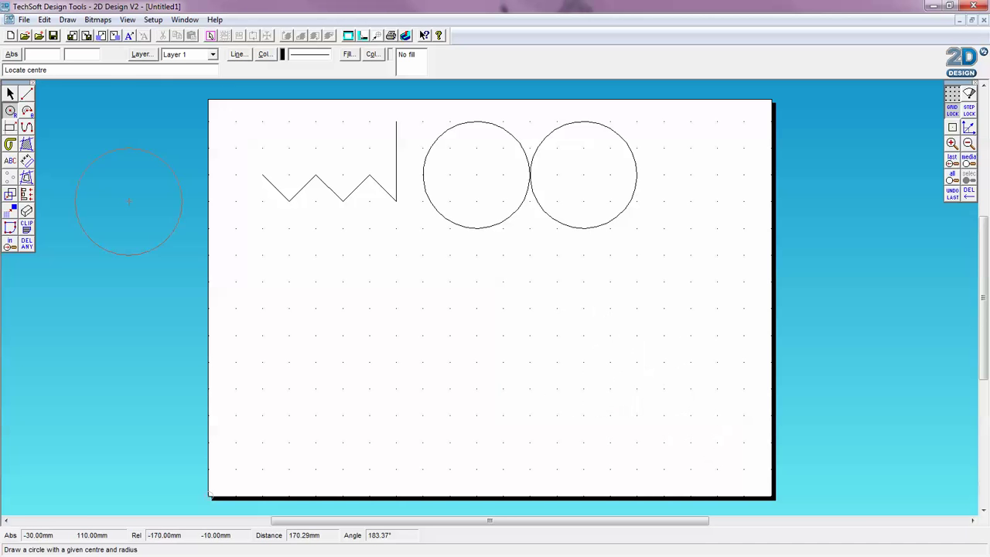
# Step: Edit the nodes of the drawn shapes, raising the zigzag's second peak by 10 mm
pyautogui.click(11, 93)
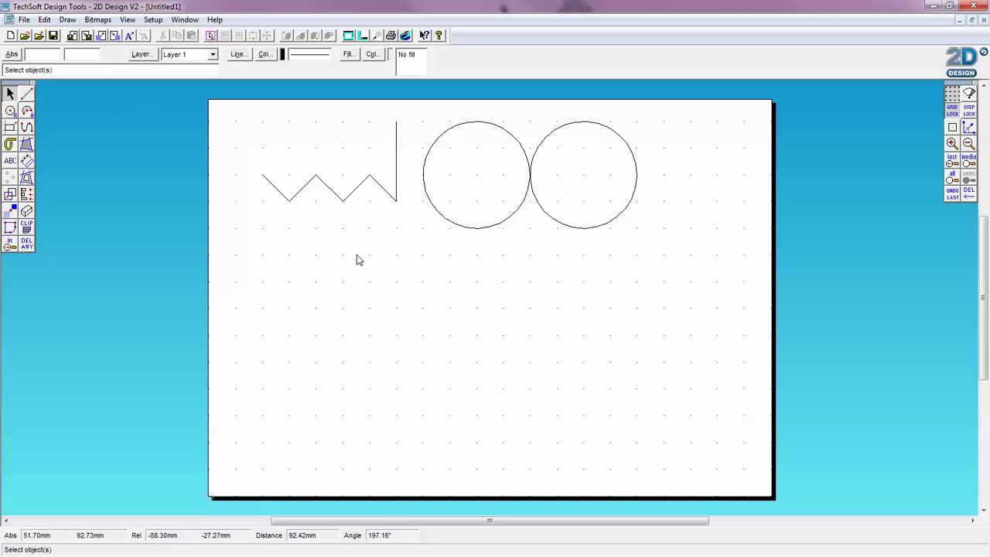
pyautogui.moveTo(180, 93); pyautogui.dragTo(685, 283)
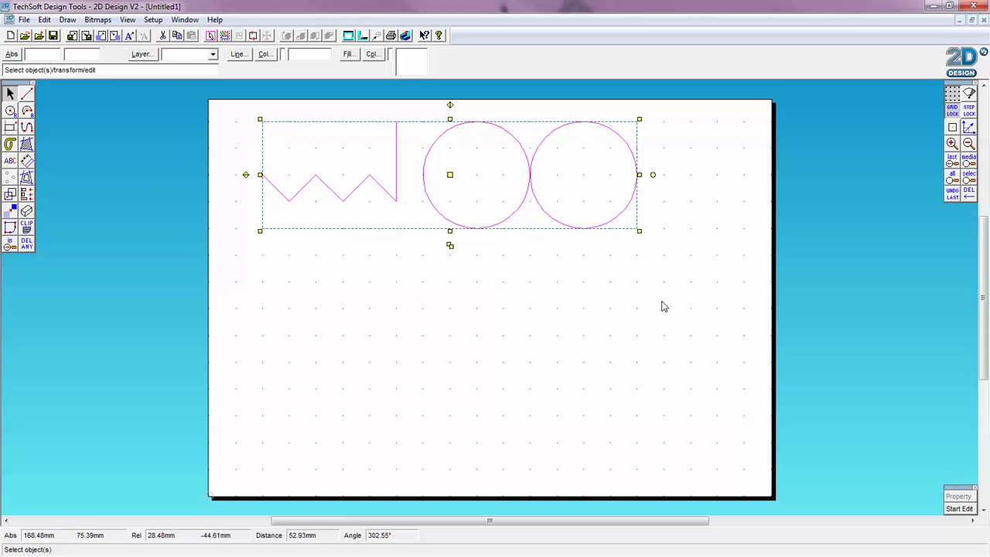
pyautogui.click(959, 508)
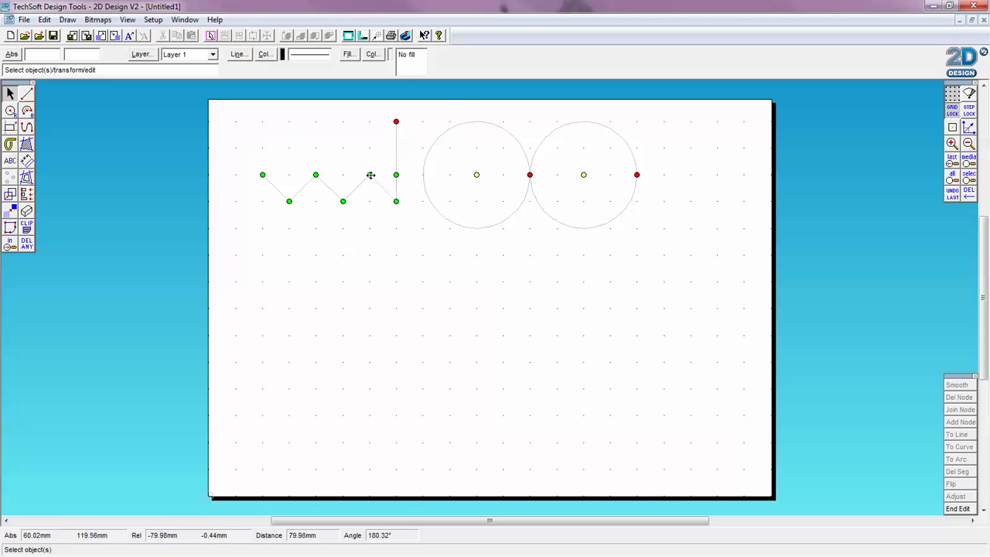
pyautogui.moveTo(370, 175); pyautogui.dragTo(369, 148)
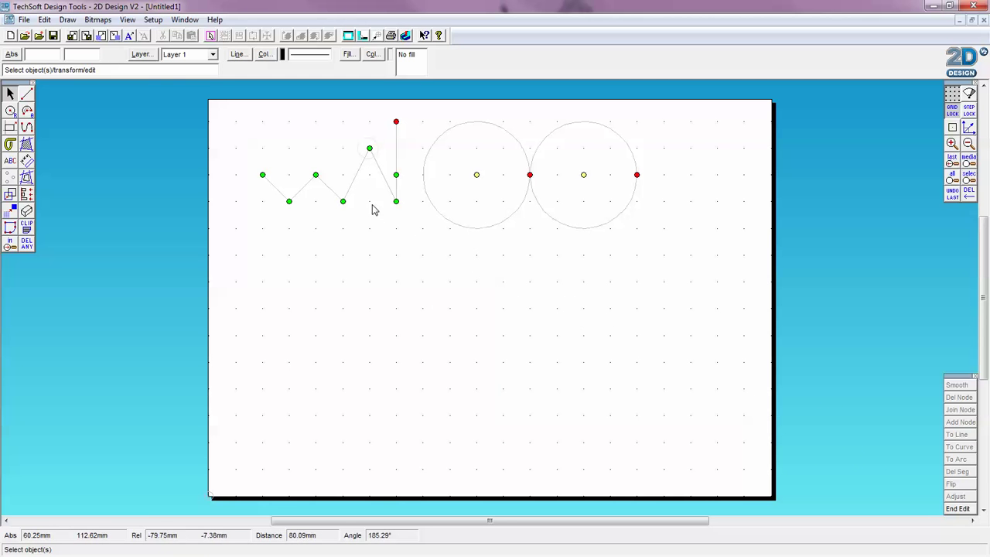
pyautogui.click(956, 510)
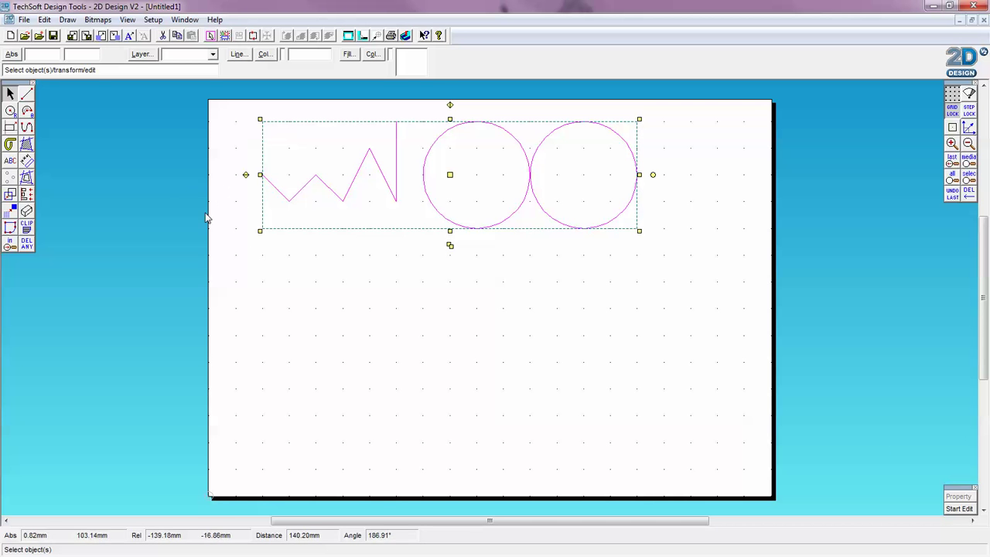
# Step: Import the Jellyfish sample picture as a bitmap 150 mm wide with a fixed aspect ratio
pyautogui.click(101, 21)
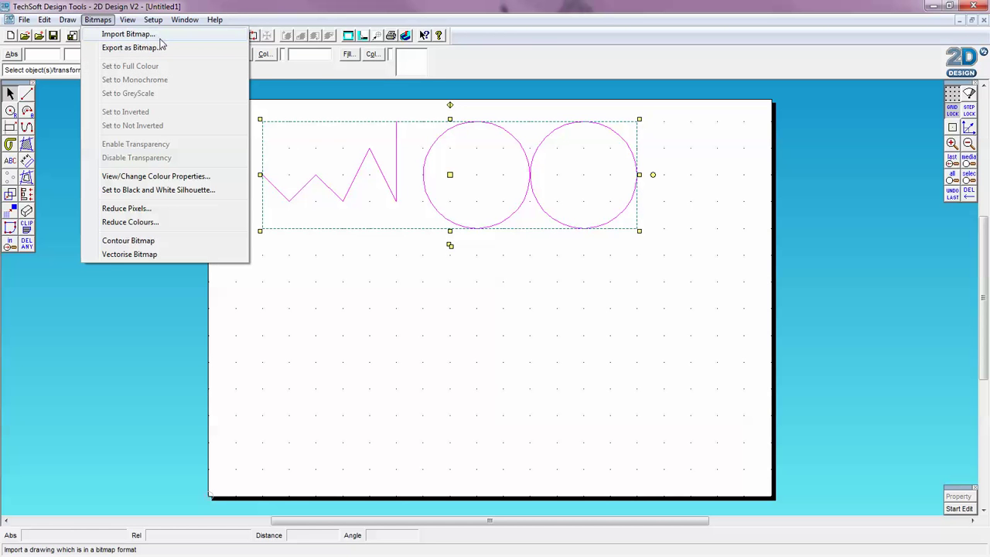
pyautogui.click(147, 35)
pyautogui.click(525, 230)
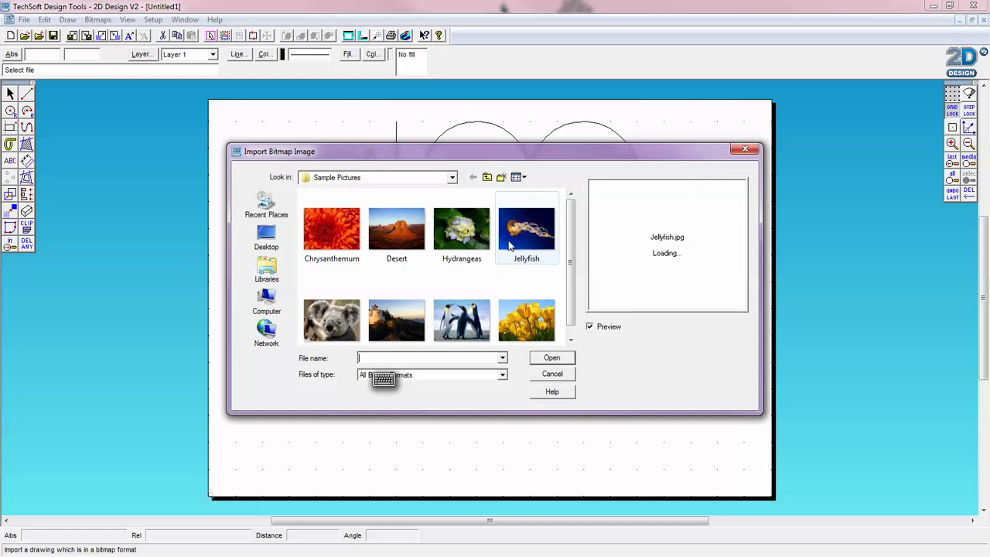
pyautogui.click(548, 358)
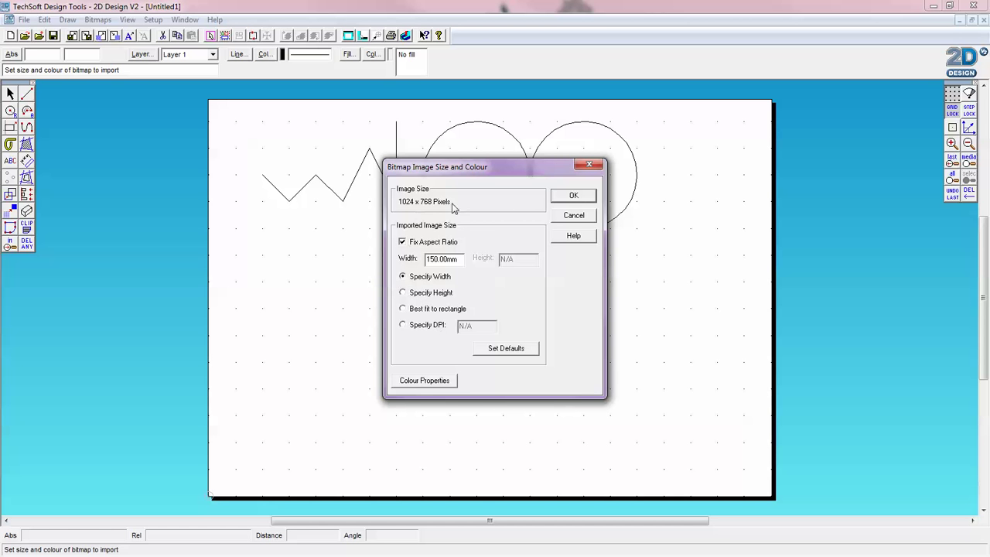
pyautogui.click(572, 196)
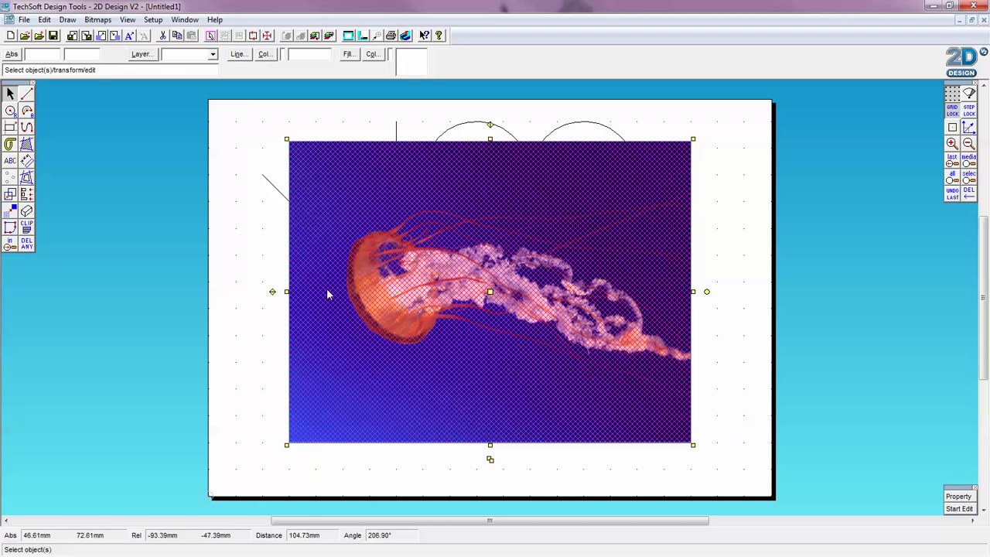
pyautogui.click(98, 19)
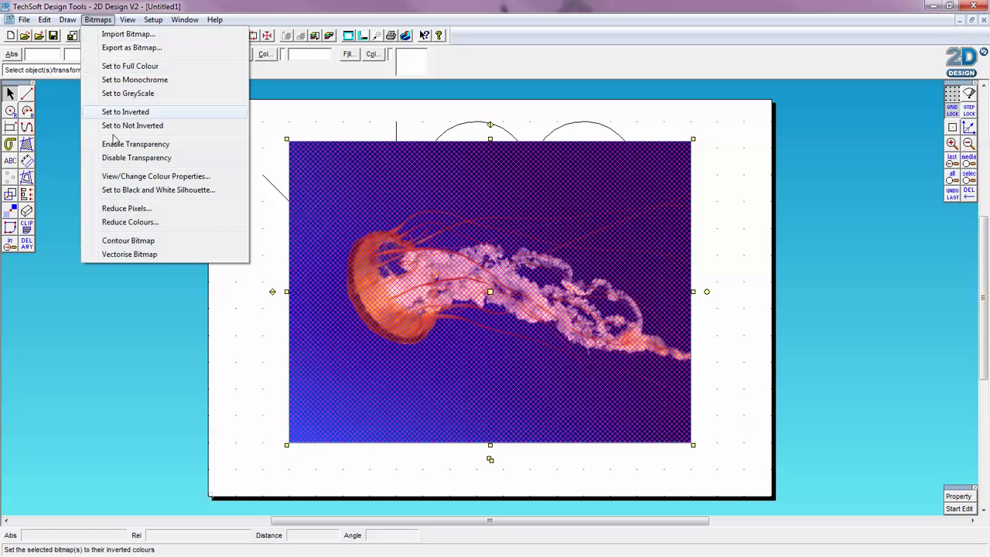
pyautogui.click(139, 255)
pyautogui.click(10, 94)
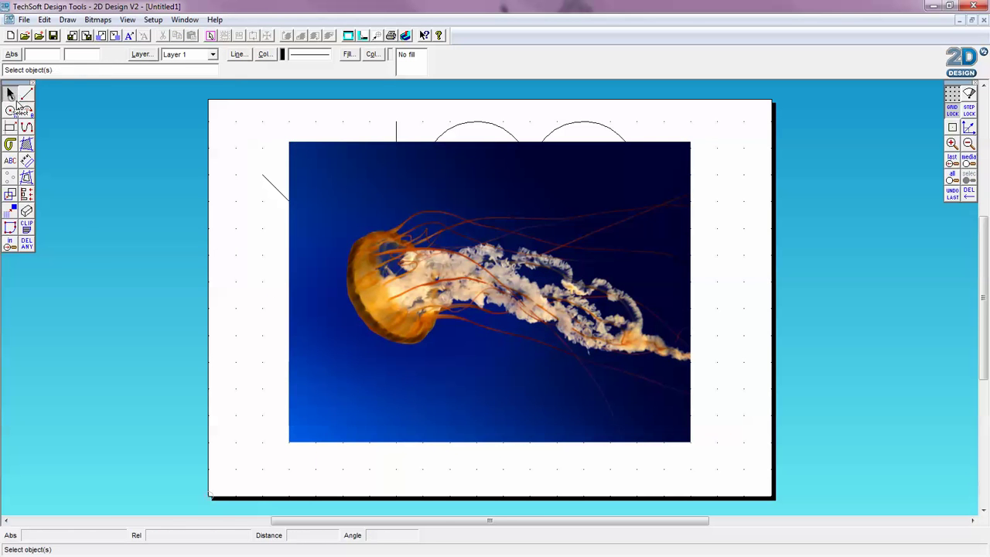
# Step: Start vectorising the jellyfish bitmap to bring up its colour selection settings
pyautogui.click(351, 261)
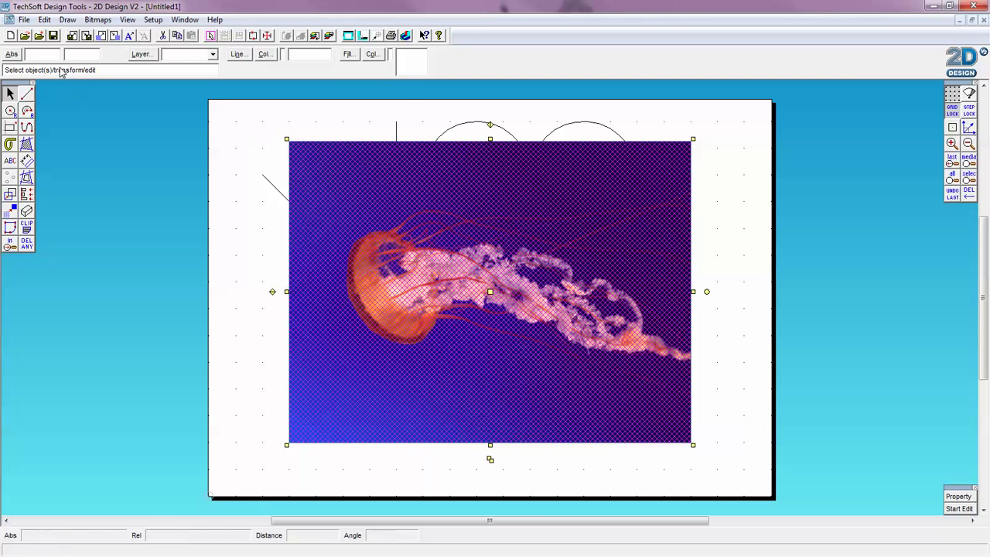
pyautogui.click(107, 19)
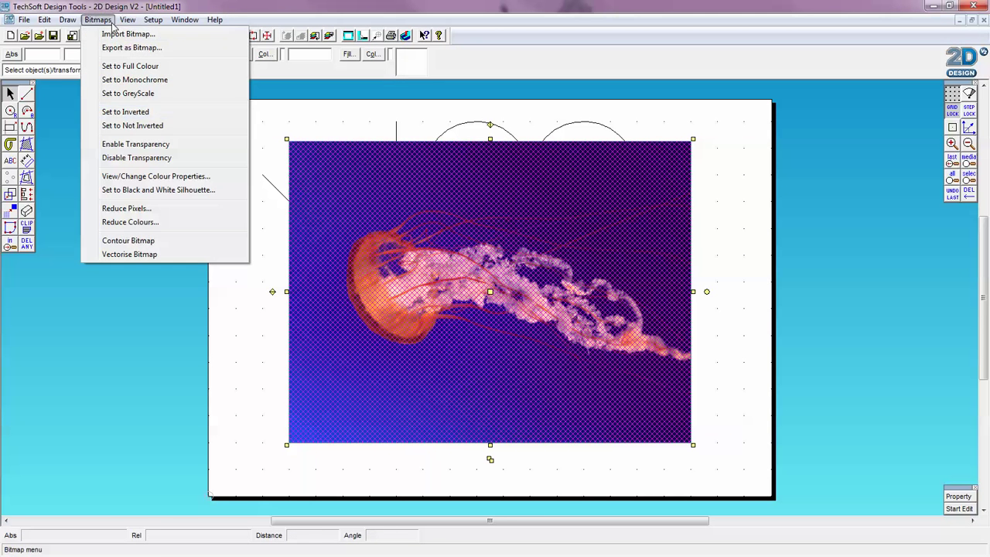
pyautogui.click(138, 255)
pyautogui.click(378, 263)
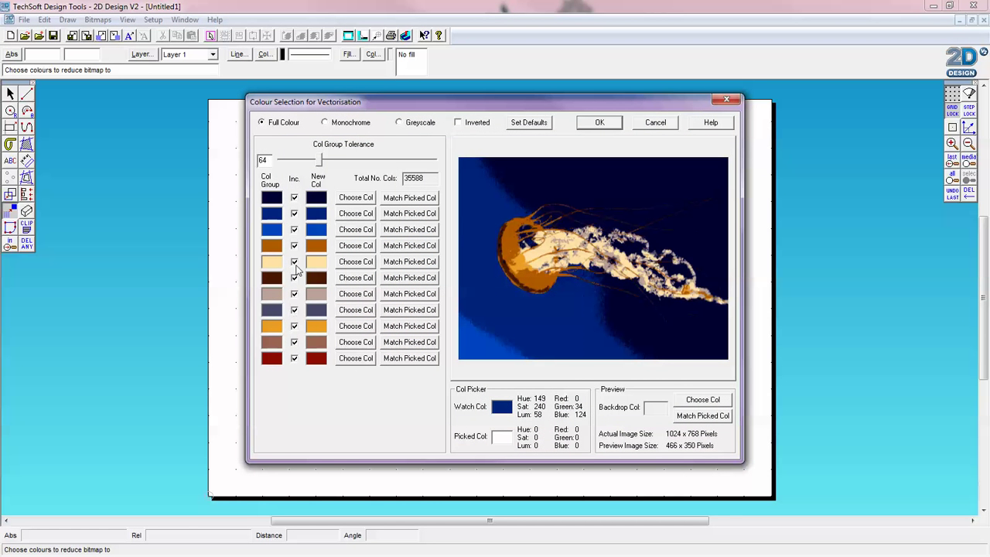
# Step: Exclude the three blue background colour groups from the vectorisation at a tolerance of 64
pyautogui.click(294, 198)
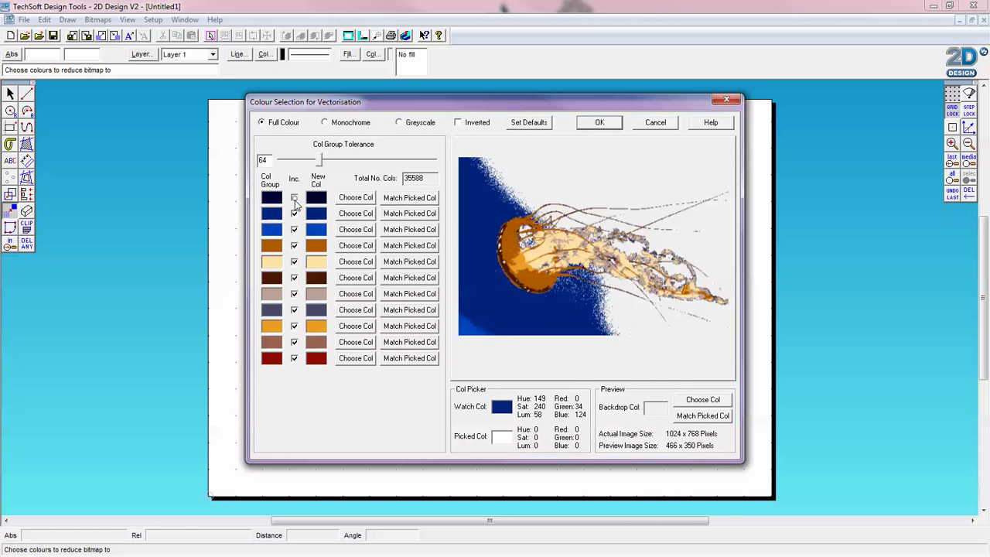
pyautogui.click(294, 214)
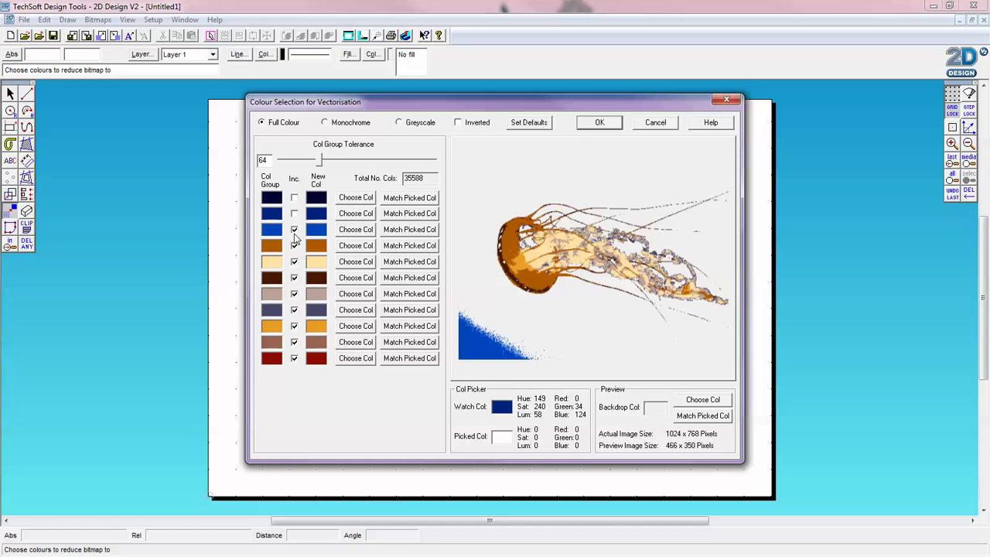
pyautogui.click(293, 230)
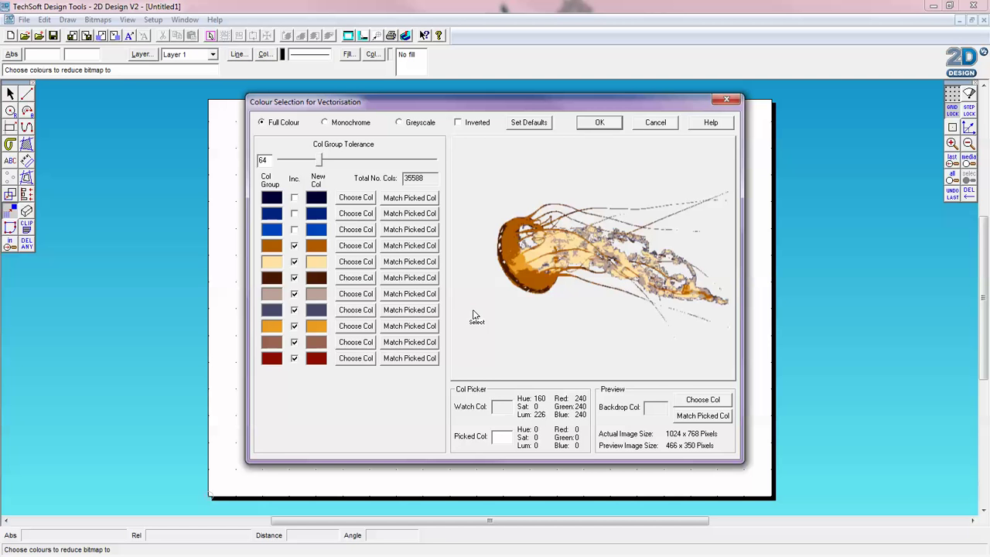
# Step: Set the colour group tolerance for the vectorisation to 13
pyautogui.click(306, 161)
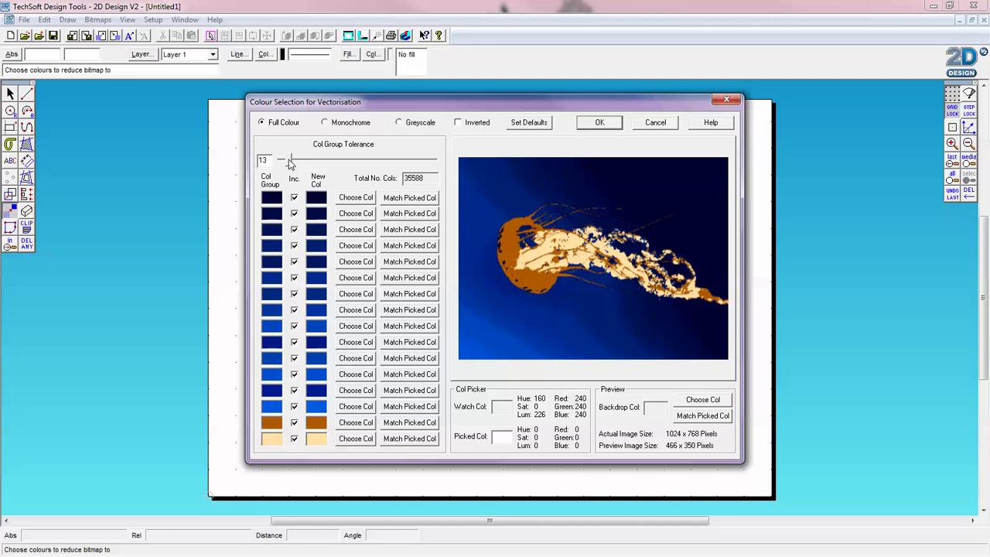
pyautogui.click(286, 161)
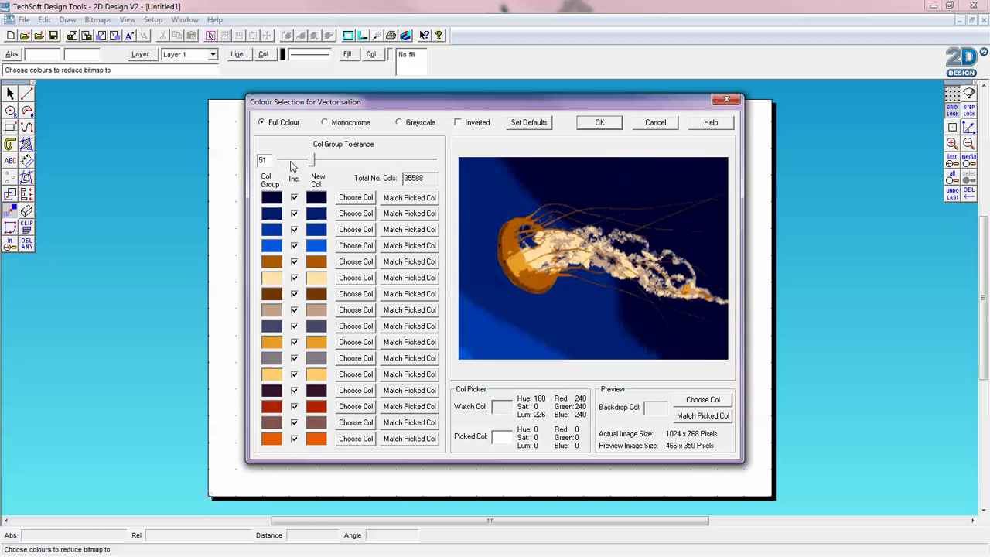
pyautogui.click(293, 161)
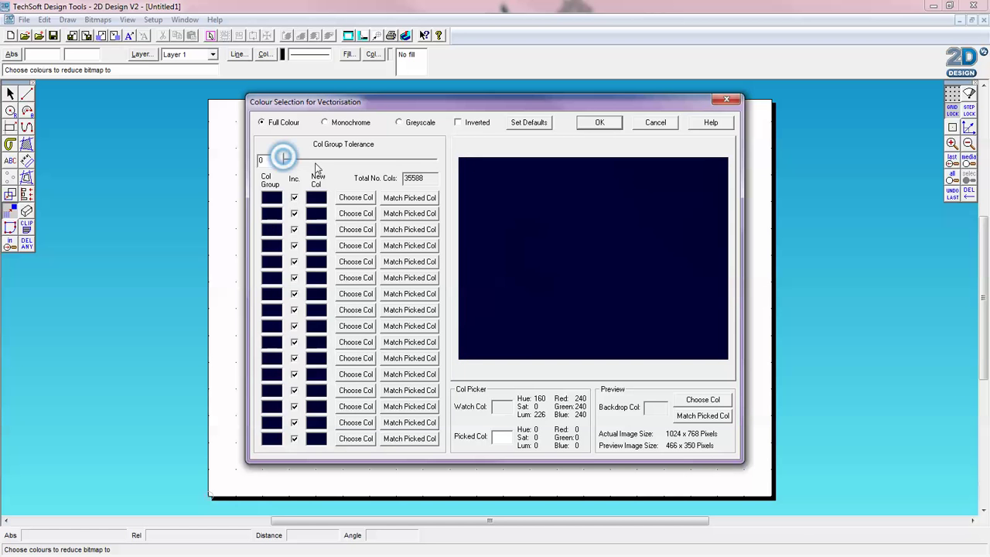
pyautogui.moveTo(281, 160)
pyautogui.mouseDown()
pyautogui.moveTo(316, 161)
pyautogui.moveTo(287, 163)
pyautogui.mouseUp()
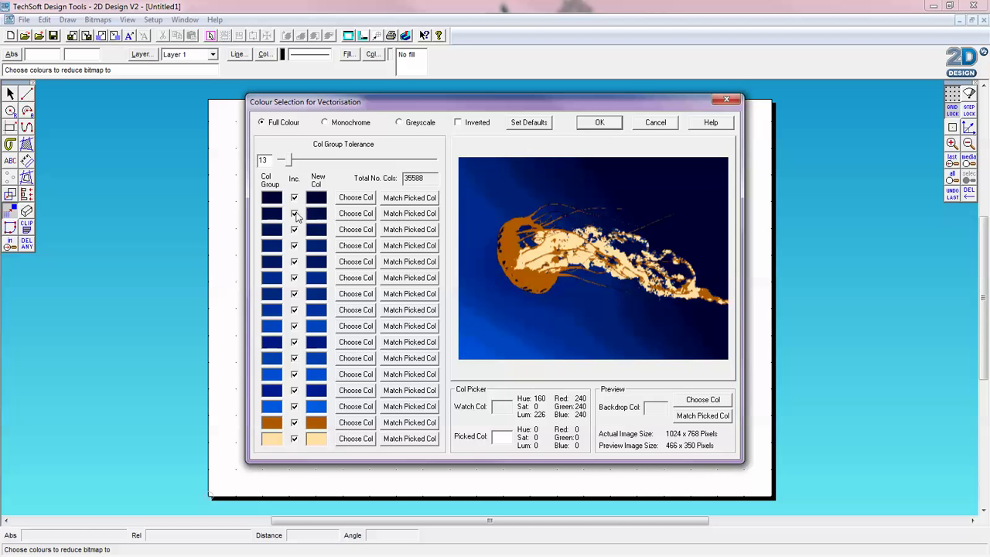
# Step: Exclude all fourteen blue colour groups from the vectorisation, keeping only the orange-brown and cream groups
pyautogui.click(294, 197)
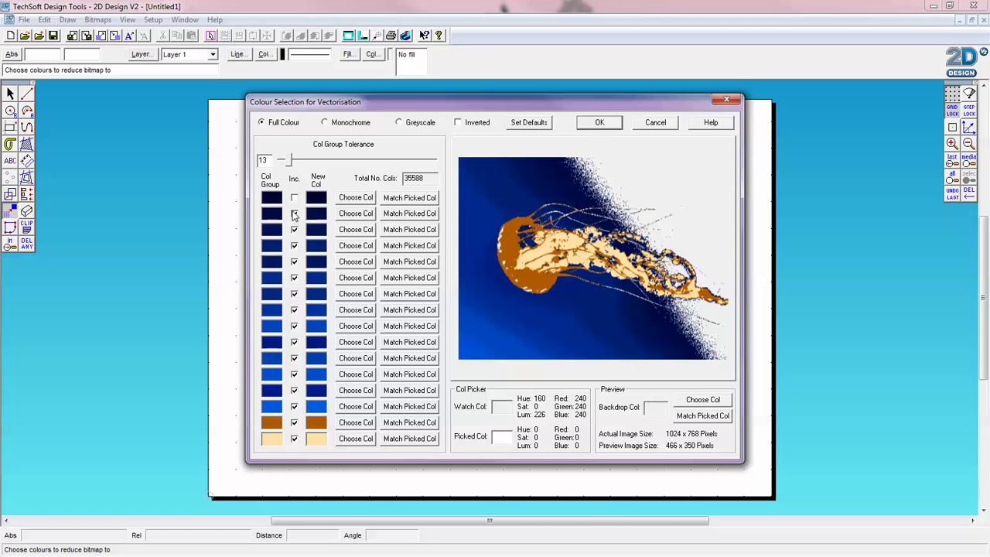
pyautogui.click(294, 213)
pyautogui.click(294, 230)
pyautogui.click(294, 245)
pyautogui.click(294, 261)
pyautogui.click(293, 278)
pyautogui.click(294, 294)
pyautogui.click(294, 325)
pyautogui.click(294, 309)
pyautogui.click(294, 342)
pyautogui.click(294, 358)
pyautogui.click(294, 374)
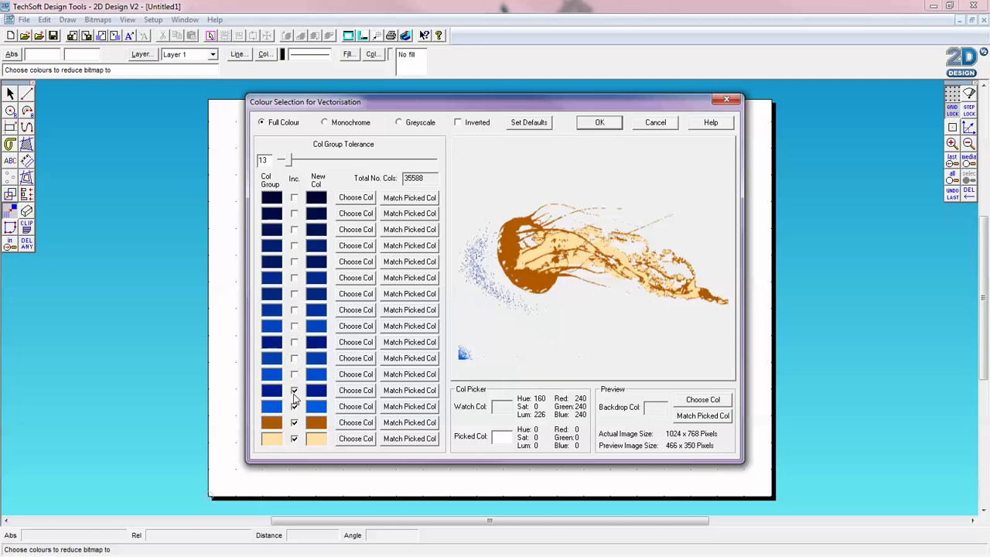
pyautogui.click(293, 389)
pyautogui.click(294, 406)
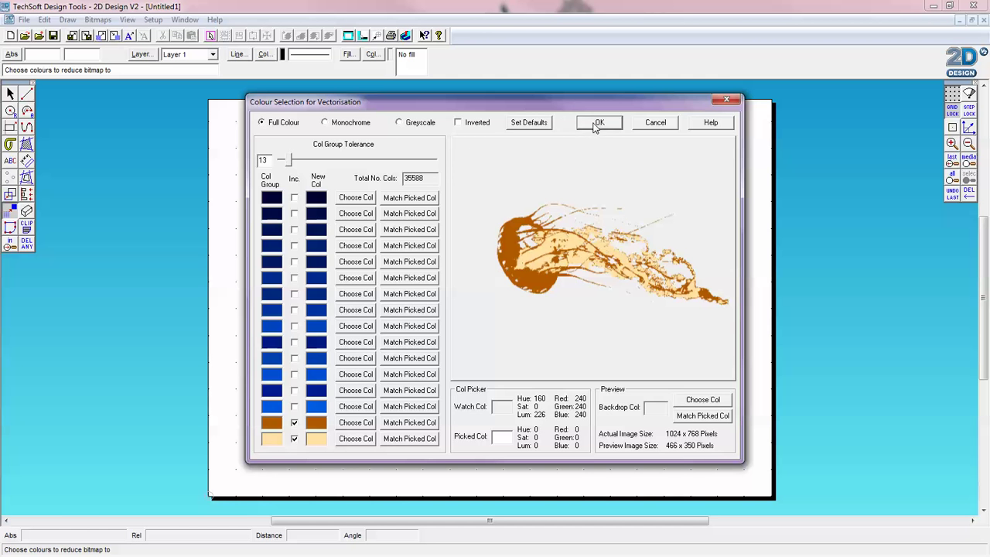
# Step: Accept the chosen colours and vectorise the jellyfish bitmap with custom settings, using a jaggy edge reduction of 4 pixels maximum
pyautogui.click(597, 125)
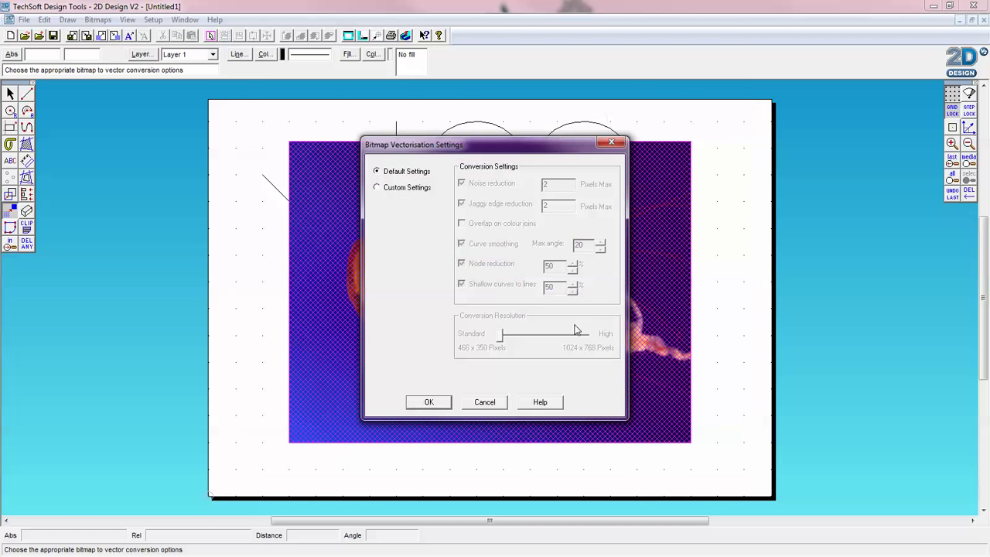
pyautogui.click(405, 192)
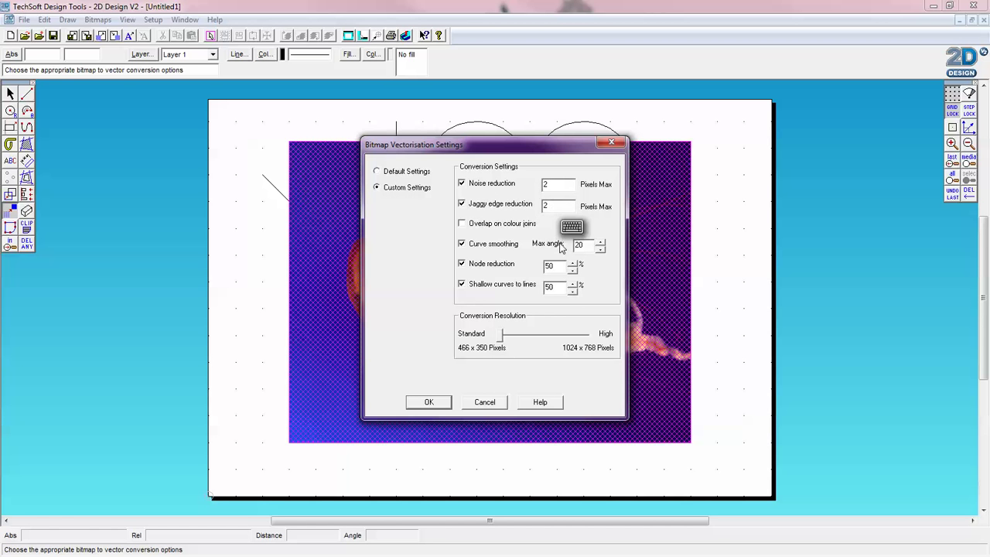
pyautogui.write('4')
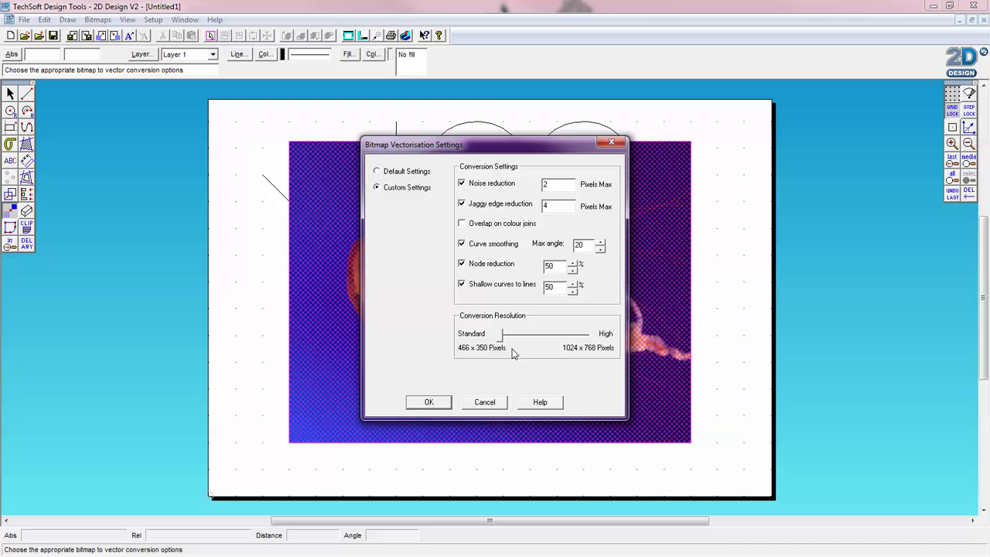
pyautogui.click(429, 402)
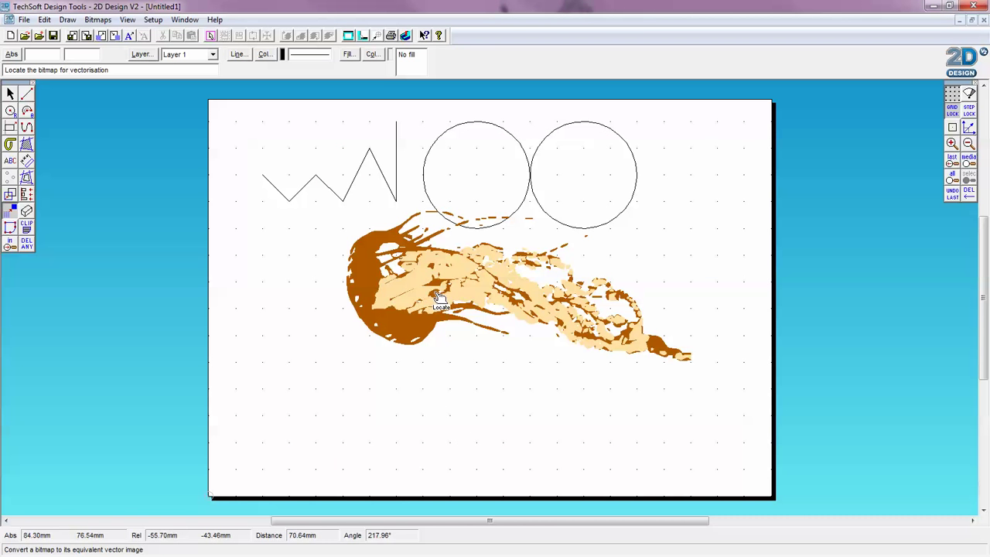
# Step: Select the vectorised jellyfish and move it down and to the left, clear of the circles
pyautogui.click(10, 92)
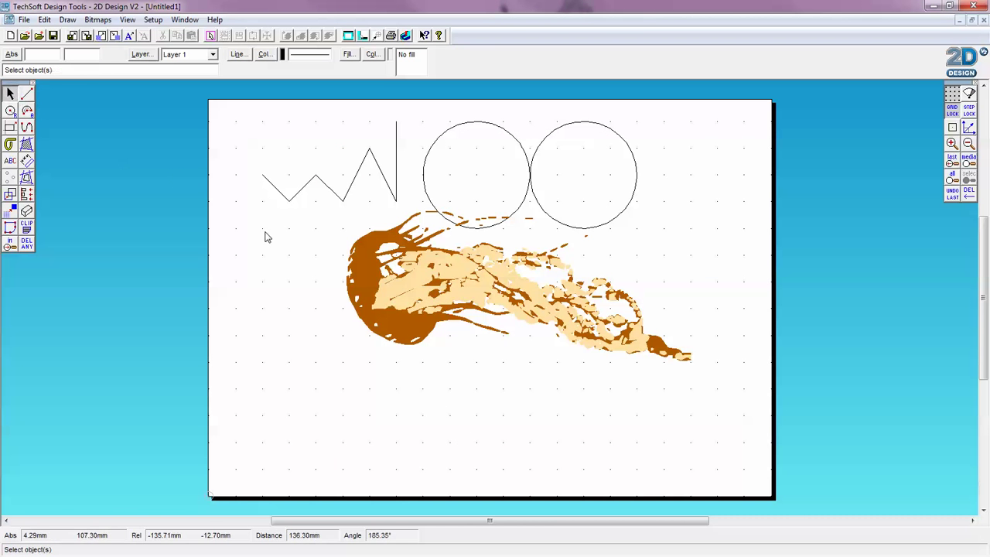
pyautogui.click(411, 291)
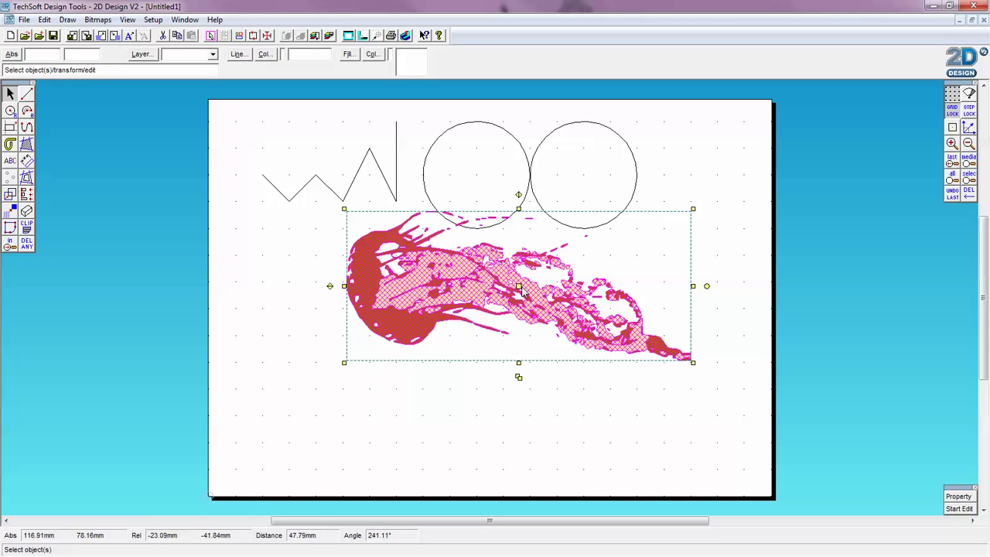
pyautogui.moveTo(518, 286); pyautogui.dragTo(477, 340)
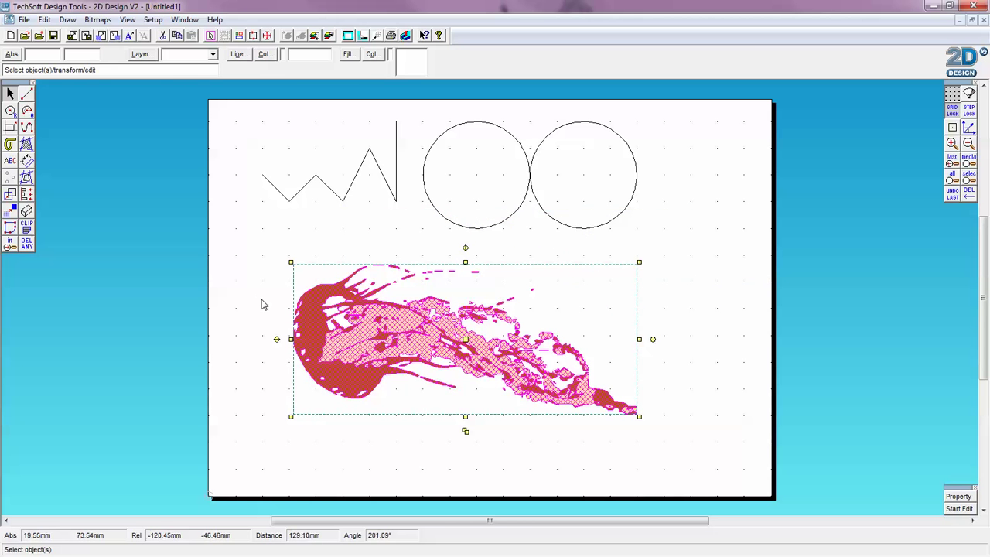
# Step: Set the jellyfish's fill to no fill and its line colour to black, and deselect it
pyautogui.click(348, 53)
pyautogui.click(277, 125)
pyautogui.click(279, 443)
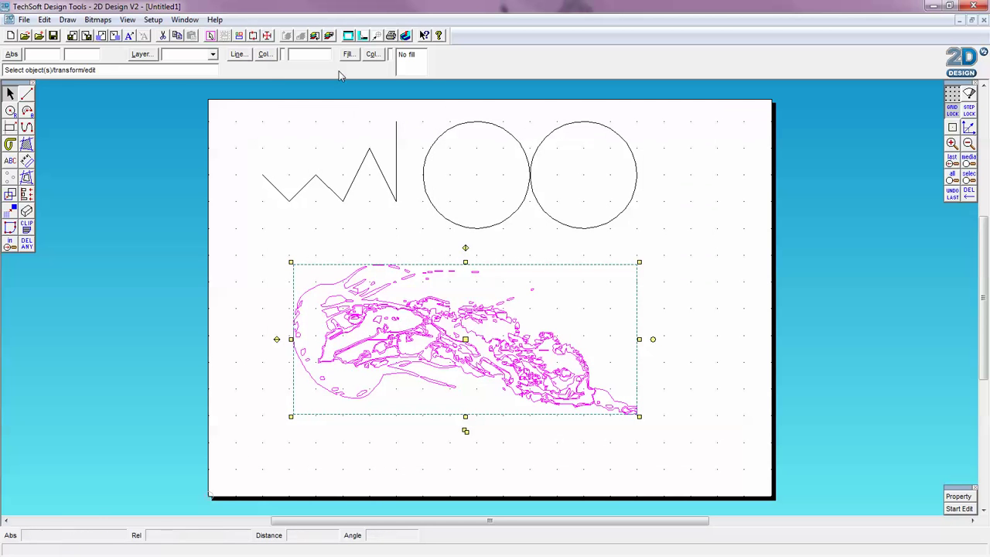
pyautogui.click(265, 54)
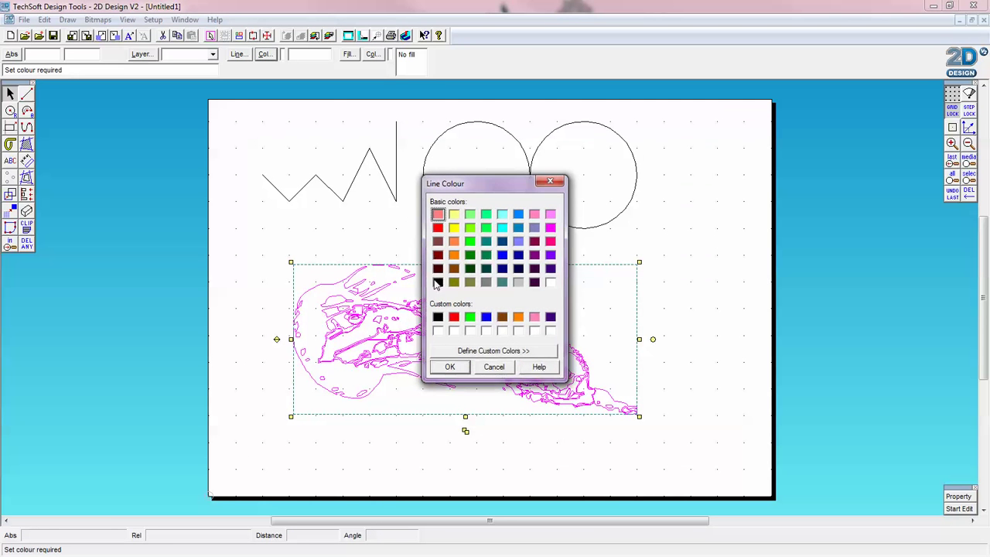
pyautogui.click(437, 281)
pyautogui.click(449, 366)
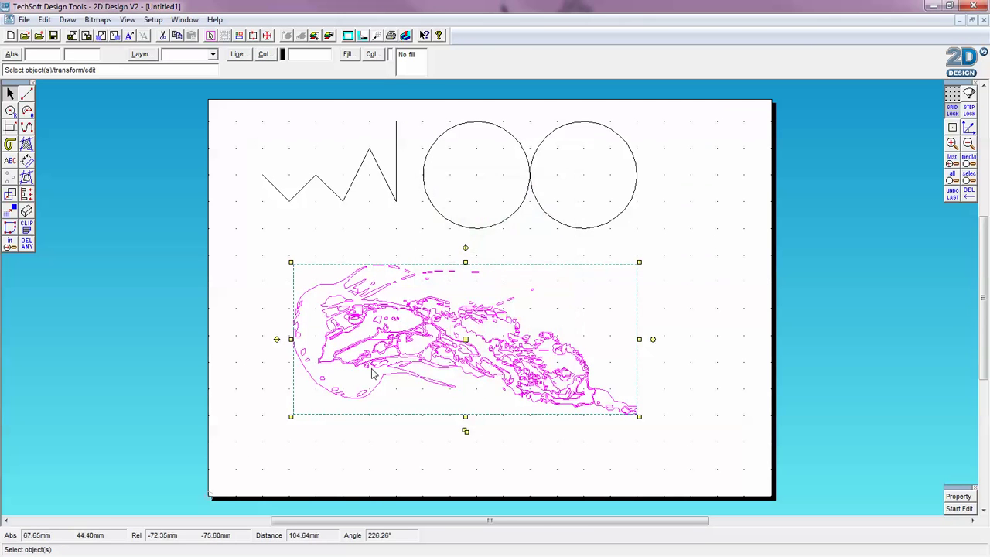
pyautogui.click(252, 299)
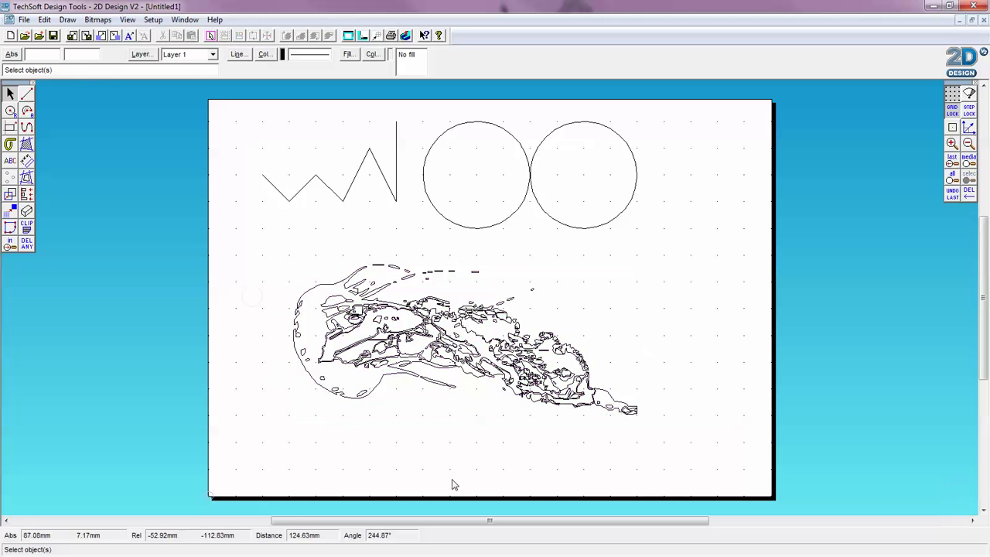